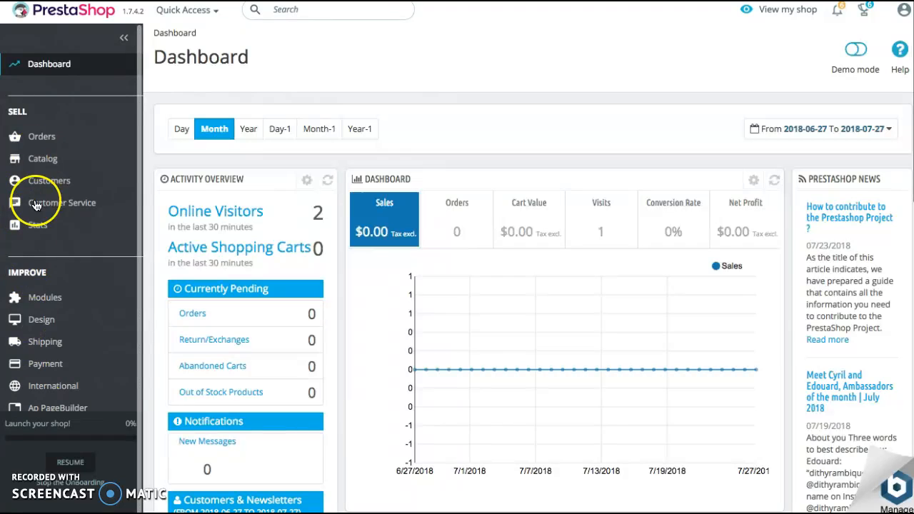
Start a new cart rule in the catalog's discounts section.
left_click(47, 160)
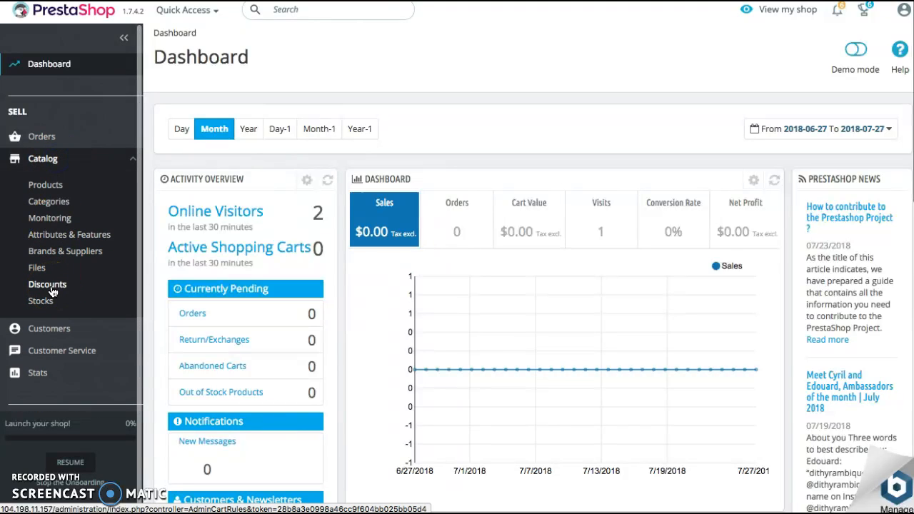
left_click(48, 284)
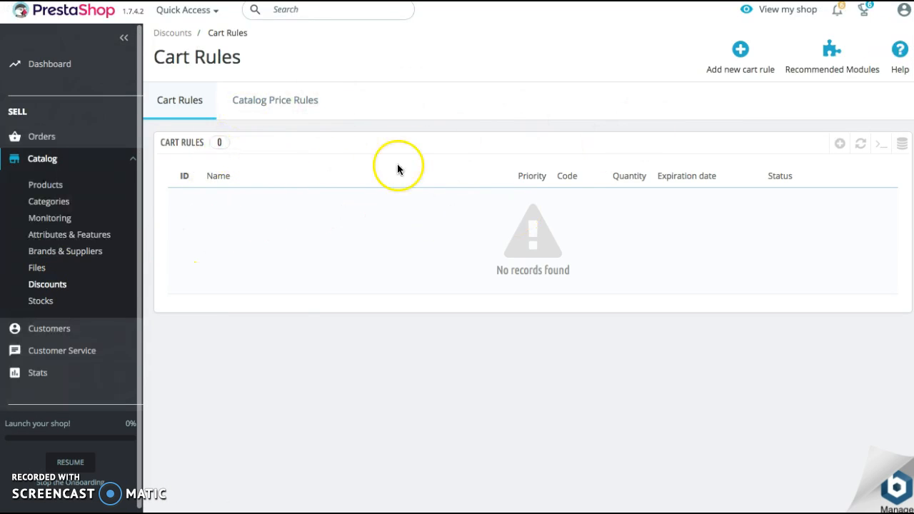
left_click(739, 57)
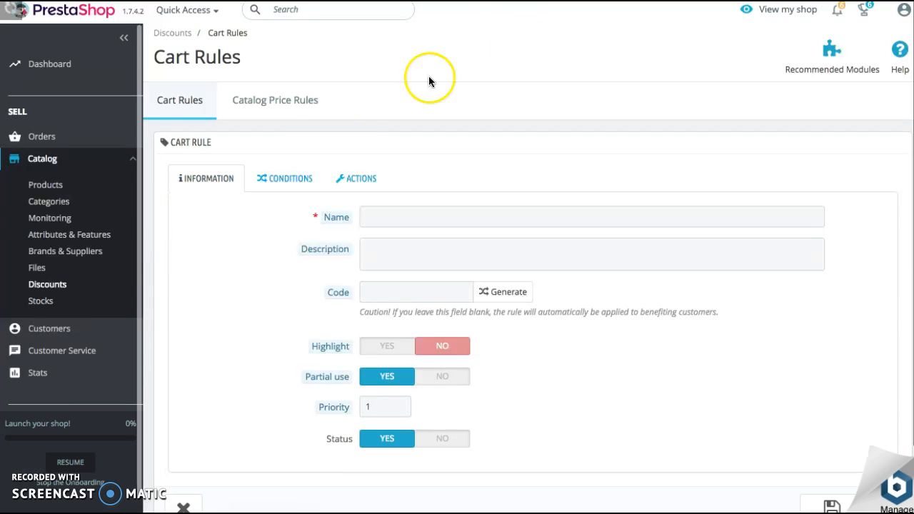
Name the cart rule "15 off", describe it as "15% off" and set its code to OutdoorsOhYeah.
left_click(384, 216)
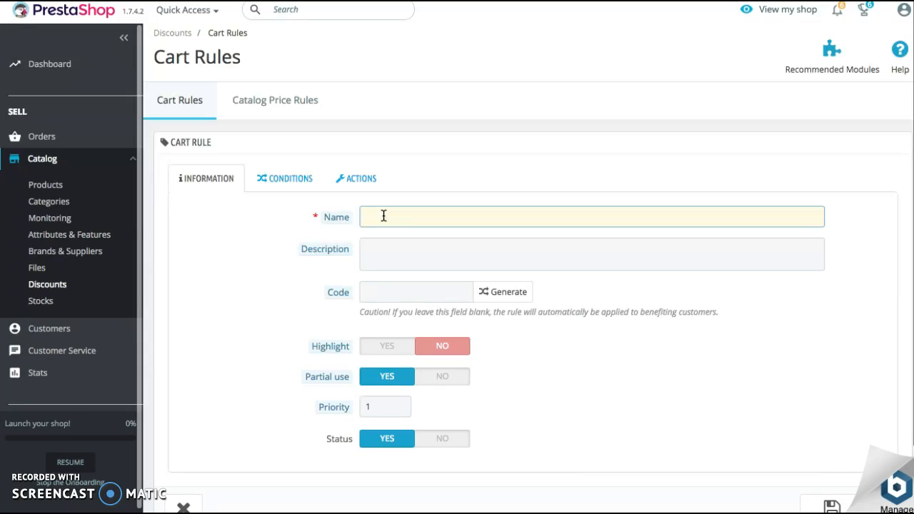
type("ff")
left_click(404, 255)
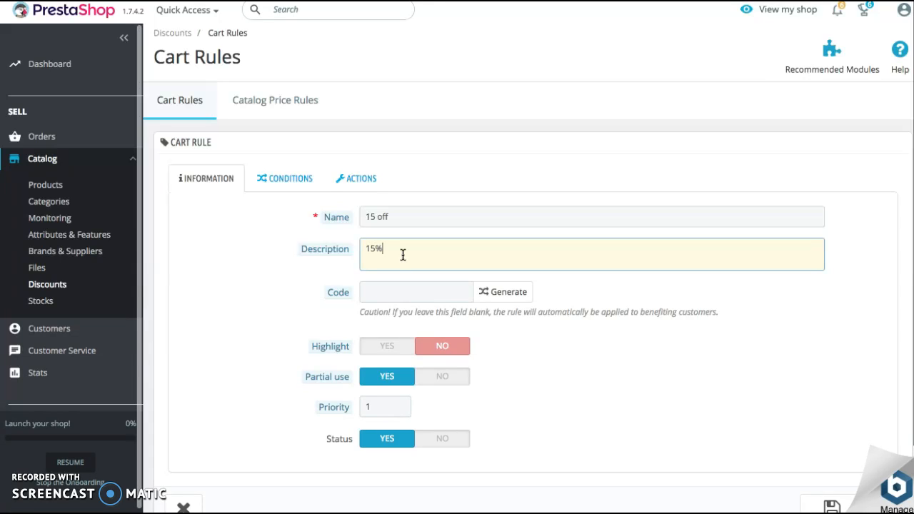
type("15% off")
left_click(396, 288)
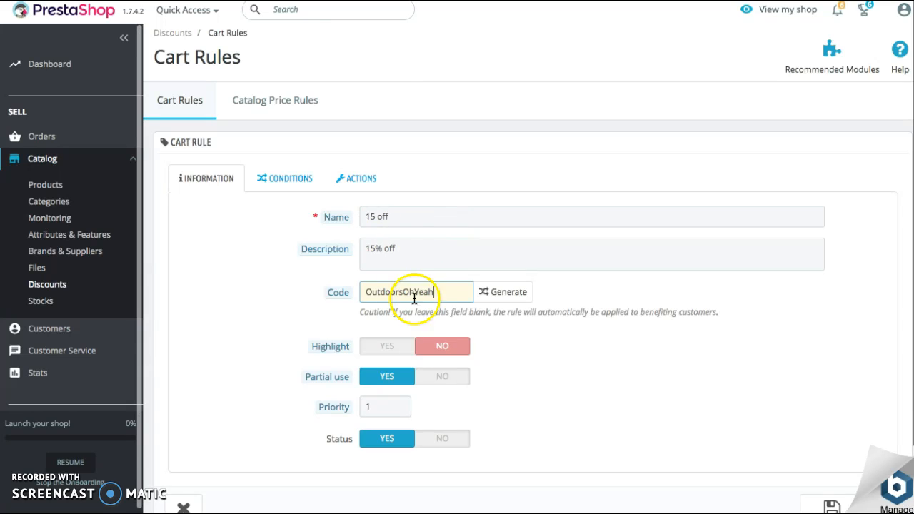
scroll(445, 323, "down", 1)
scroll(414, 286, "up", 1)
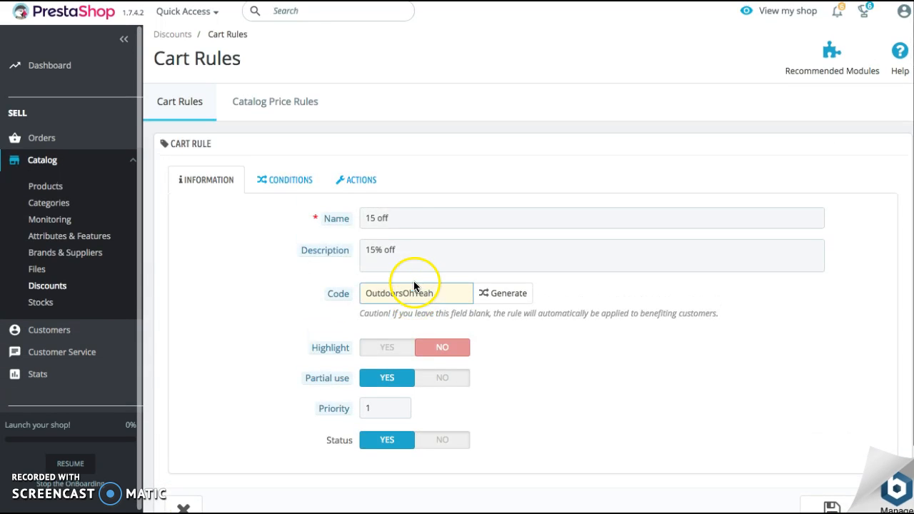
Set the cart rule's minimum amount condition to 150.00.
left_click(284, 182)
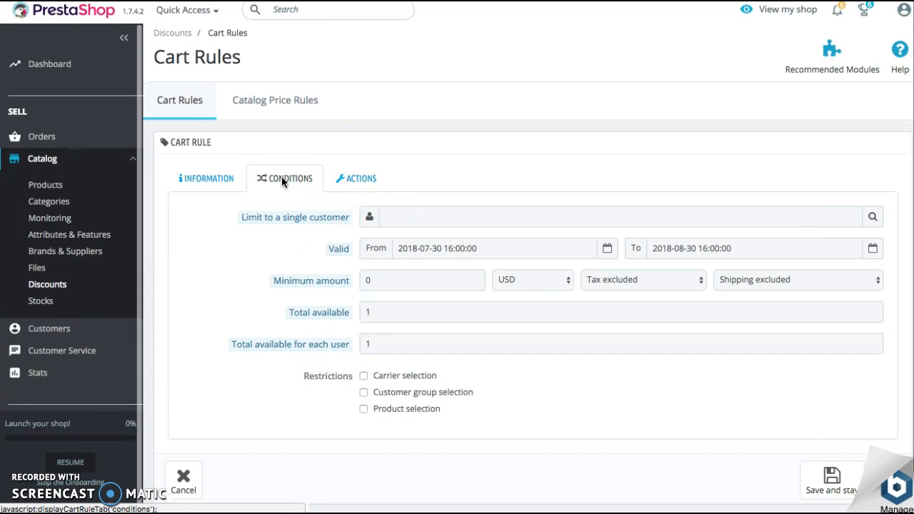
mouse_move(347, 227)
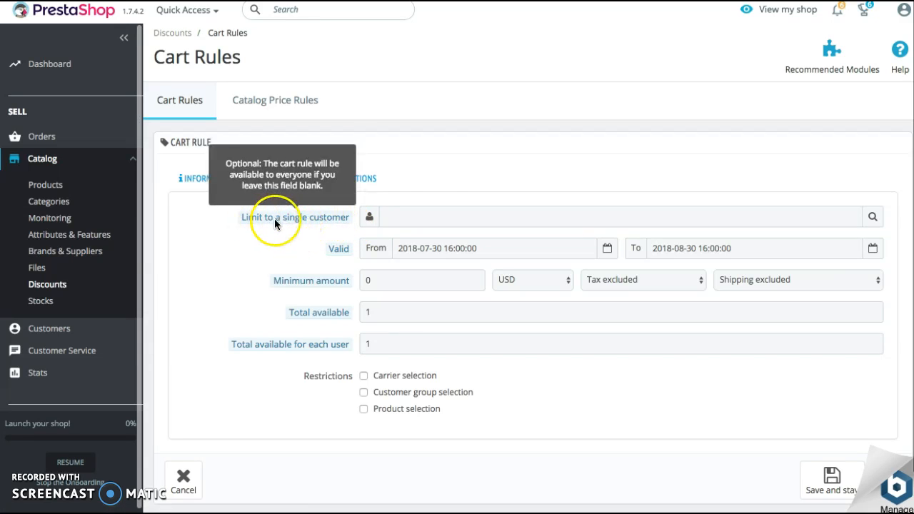
mouse_move(335, 250)
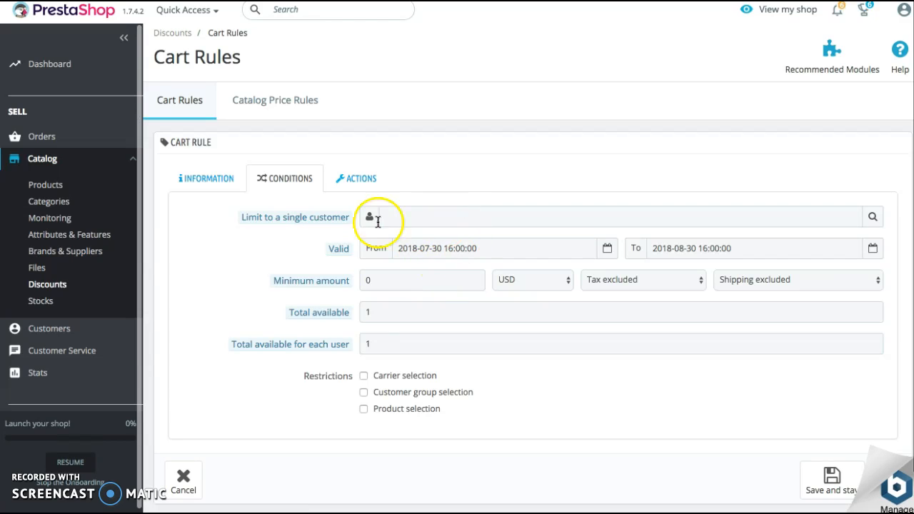
left_click(385, 276)
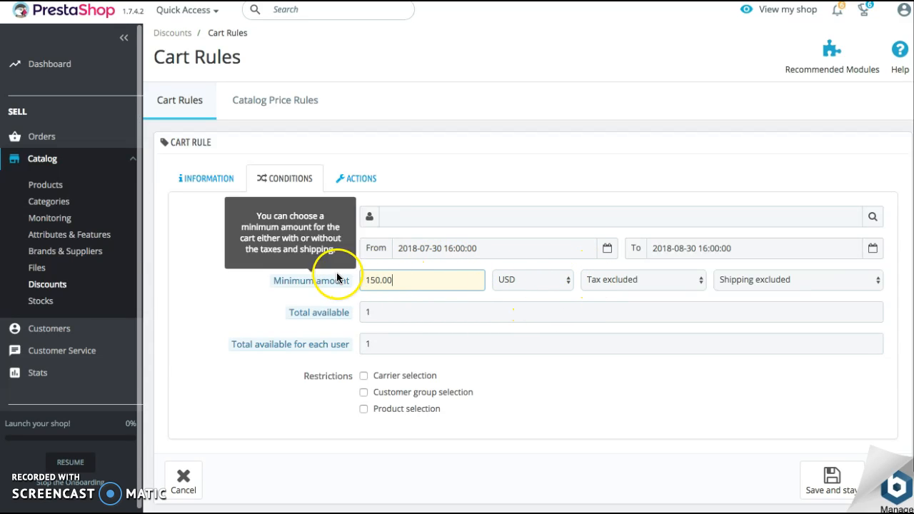
left_click(200, 179)
left_click(278, 179)
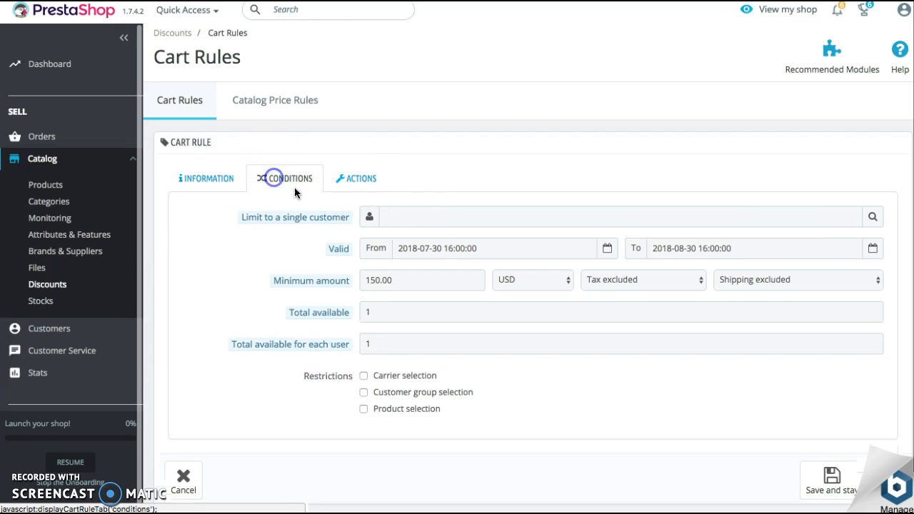
Make the cart rule apply a percentage discount with a value of 15%.
left_click(370, 180)
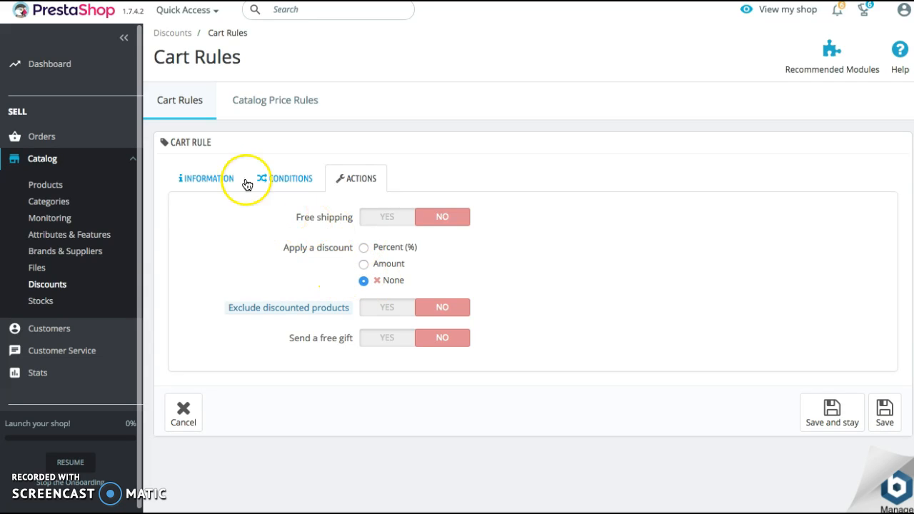
left_click(363, 247)
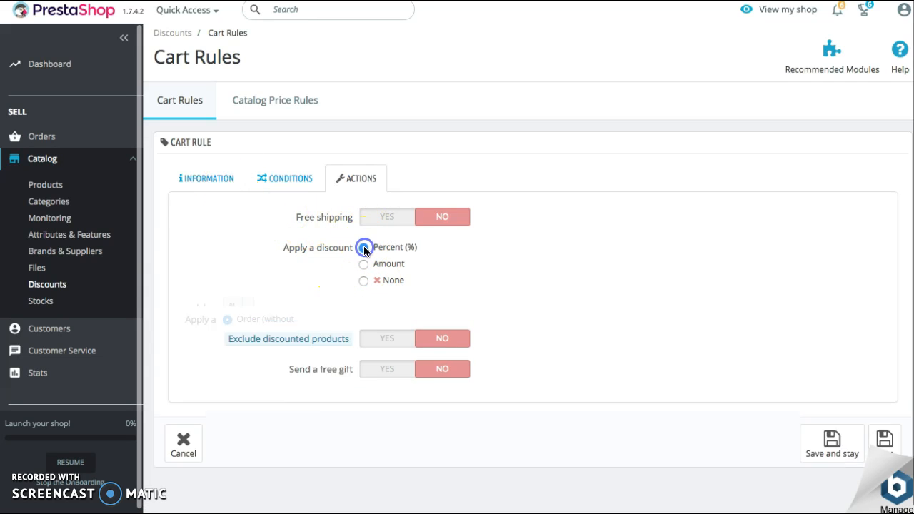
left_click(415, 316)
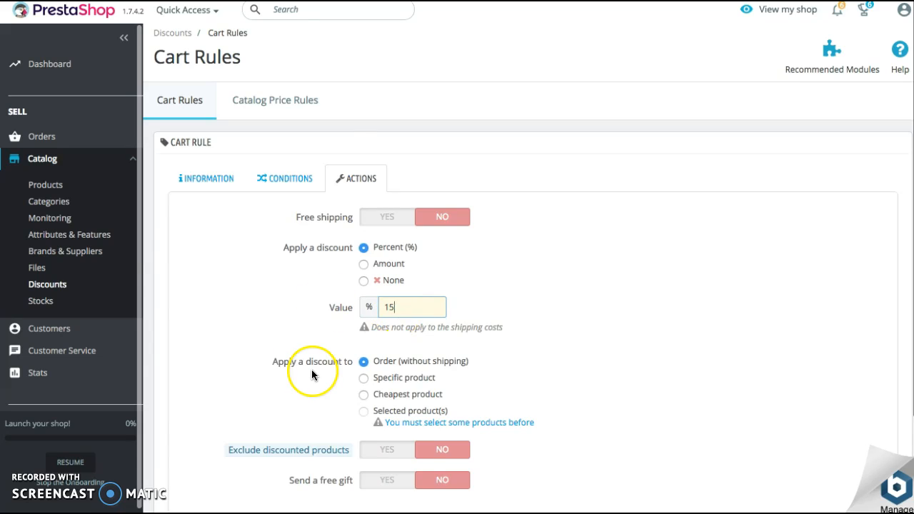
Exclude already discounted products from the cart rule and save the rule.
scroll(311, 369, "down", 1)
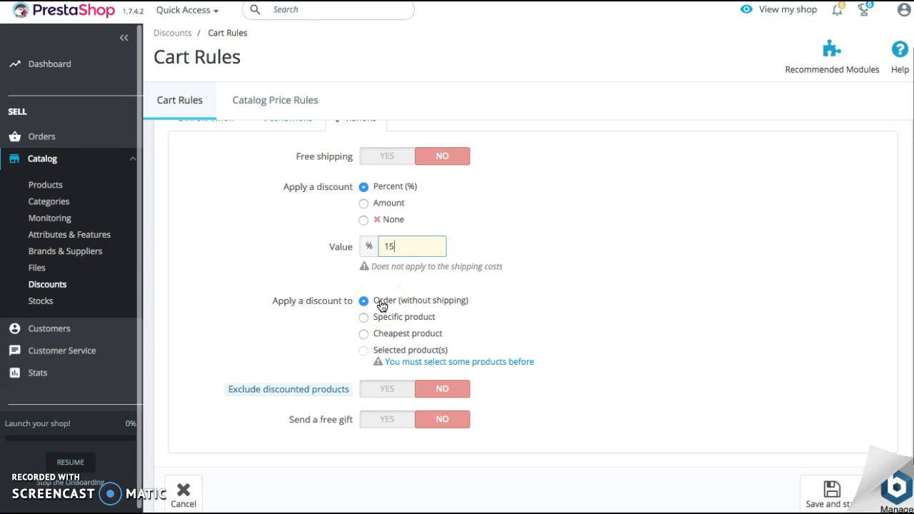
scroll(382, 306, "down", 2)
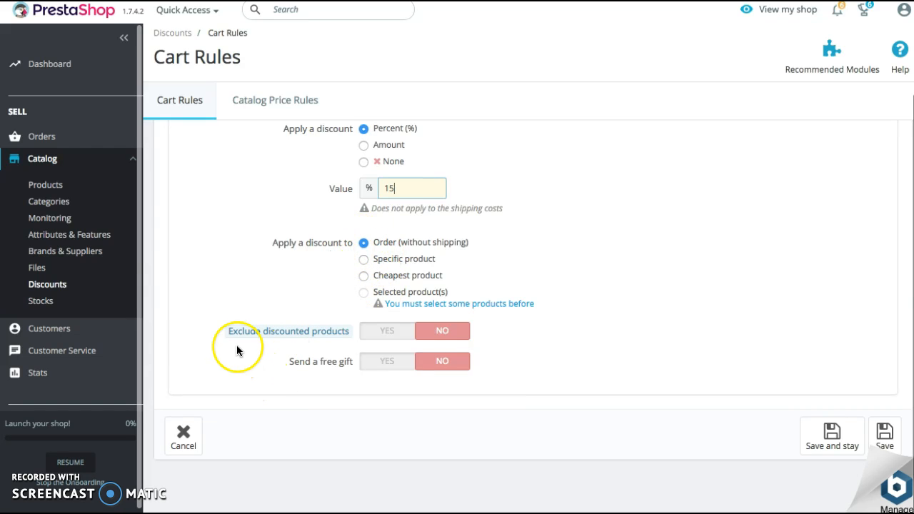
mouse_move(275, 335)
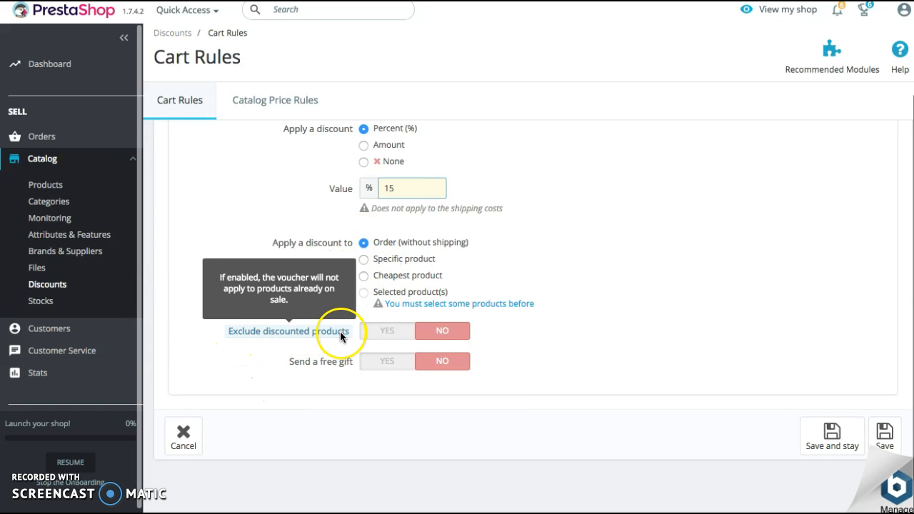
left_click(381, 332)
mouse_move(295, 339)
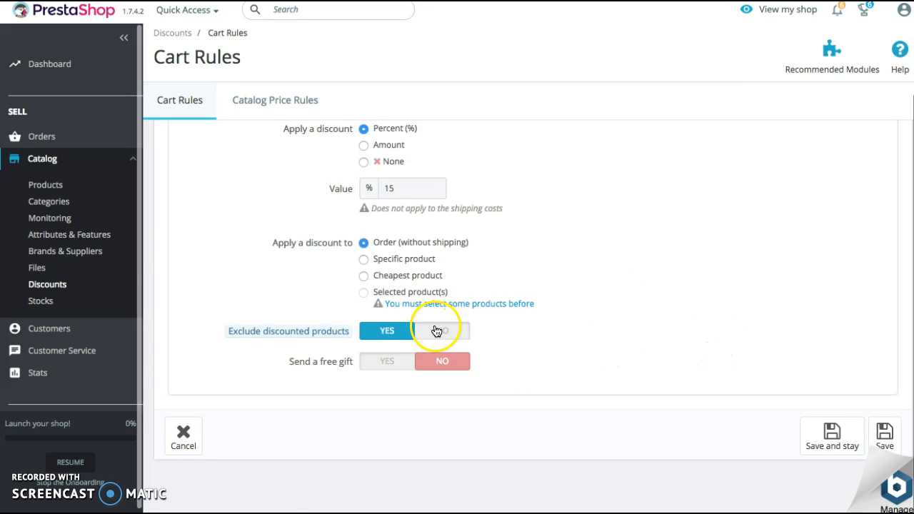
scroll(444, 242, "up", 1)
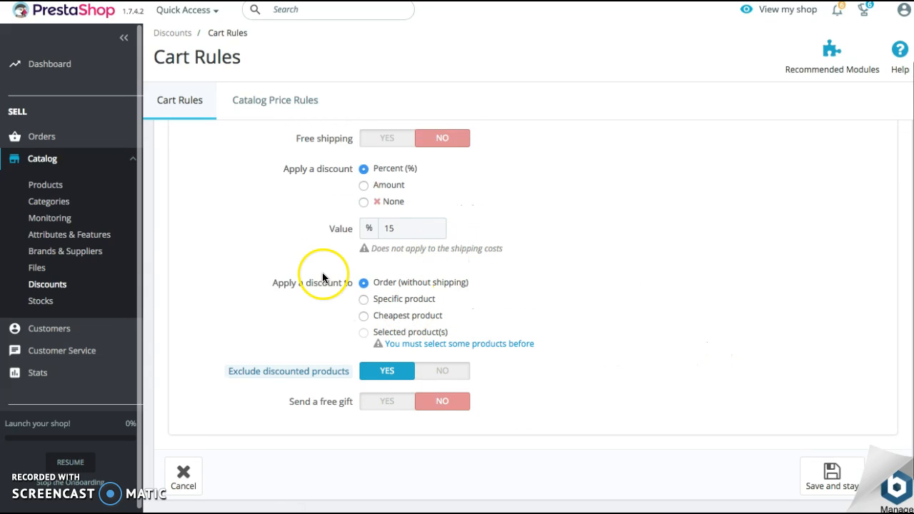
scroll(322, 277, "down", 1)
left_click(893, 434)
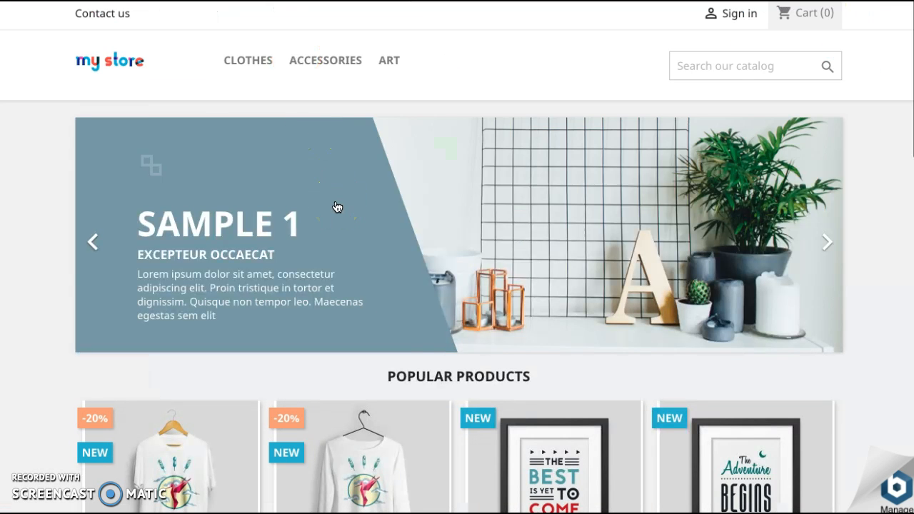
In the storefront, add five "The best is yet to come" framed posters to the cart and continue shopping.
scroll(428, 326, "down", 3)
scroll(433, 343, "down", 2)
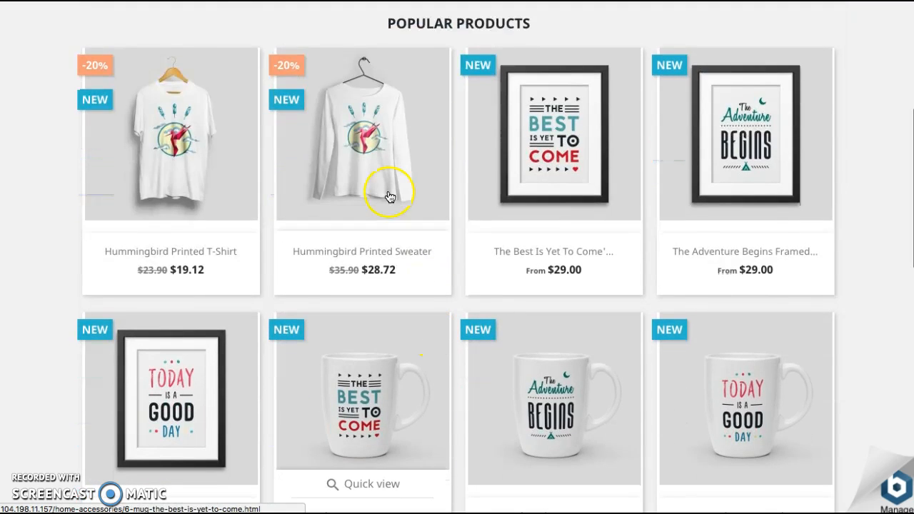
left_click(528, 136)
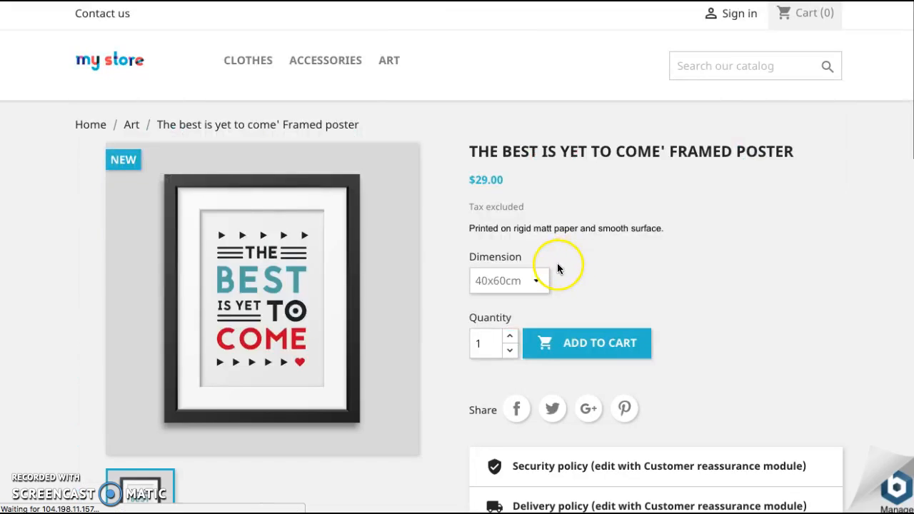
left_click(509, 336)
left_click(510, 335)
scroll(508, 337, "down", 1)
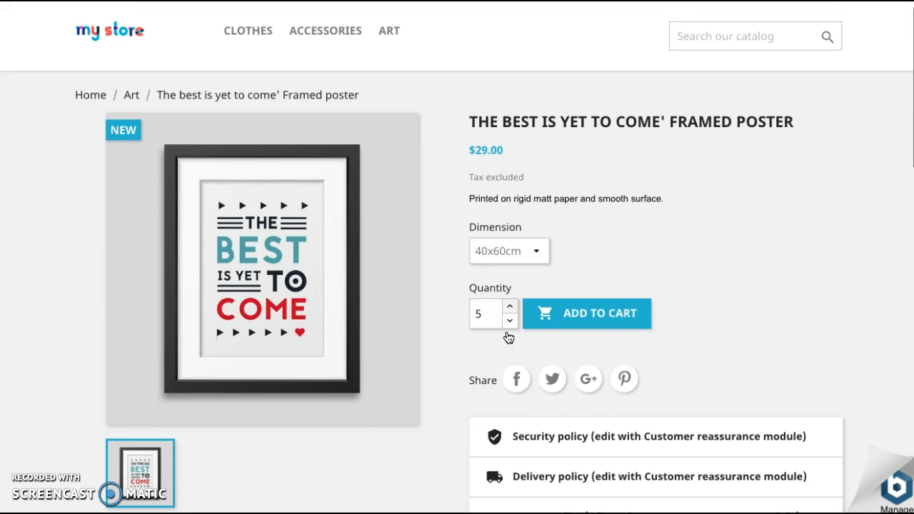
scroll(464, 351, "down", 1)
scroll(464, 351, "up", 1)
left_click(578, 273)
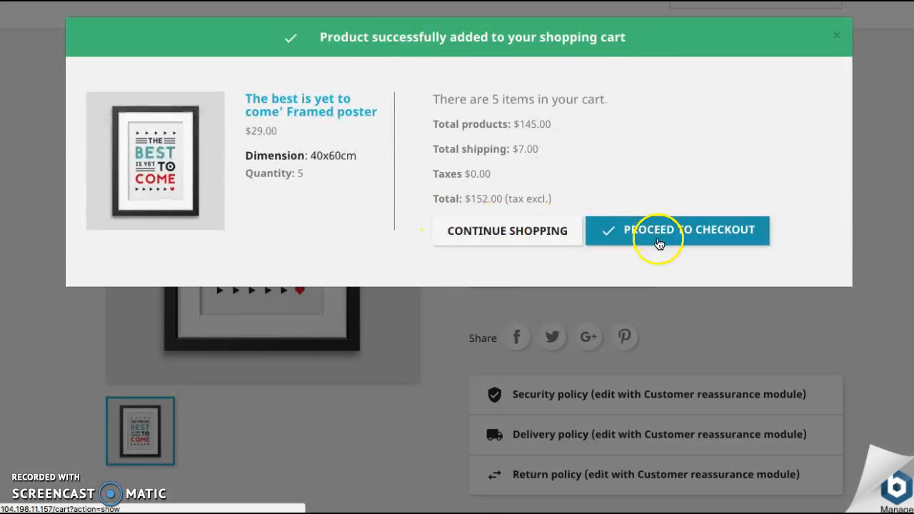
left_click(555, 236)
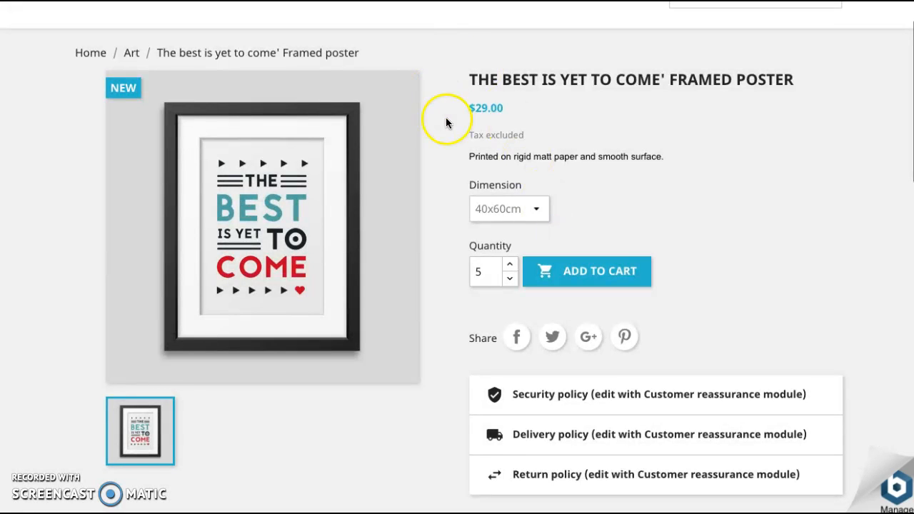
Add one Hummingbird printed sweater from the Clothes category to the cart.
scroll(524, 338, "up", 1)
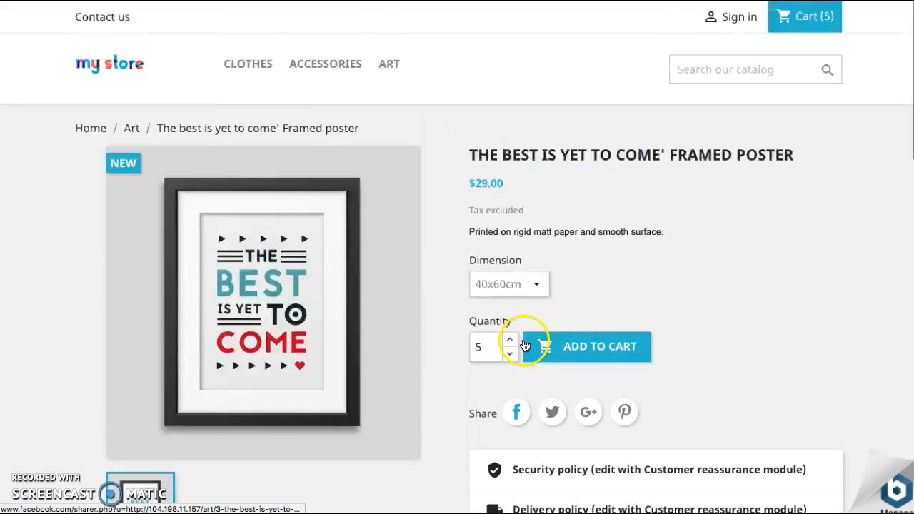
left_click(263, 61)
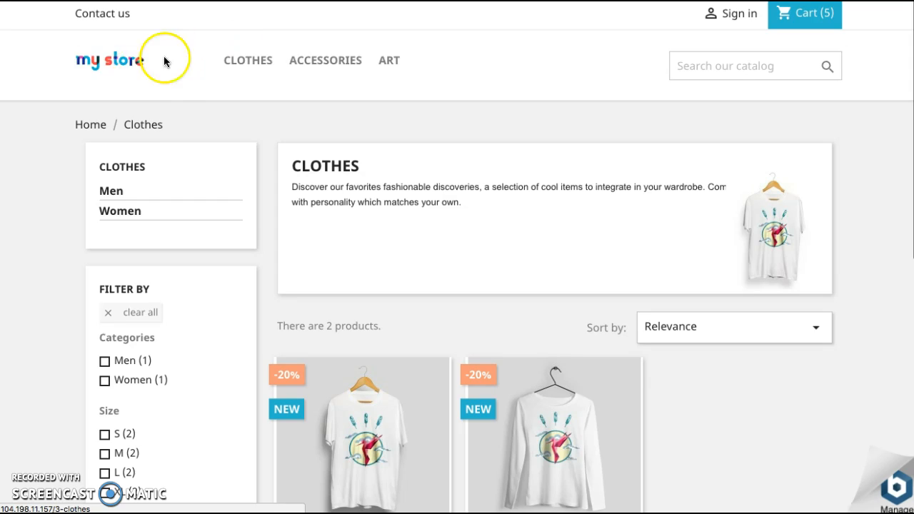
scroll(351, 268, "down", 2)
scroll(462, 392, "down", 1)
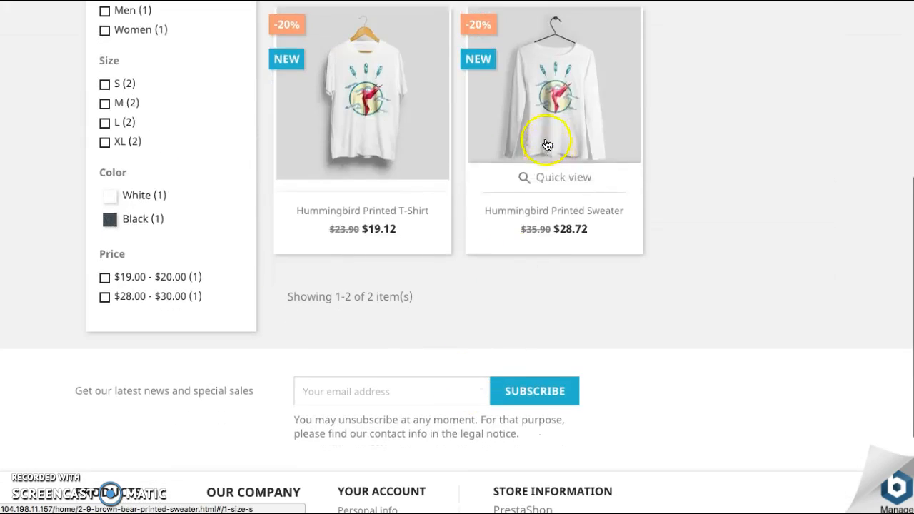
left_click(543, 139)
left_click(536, 373)
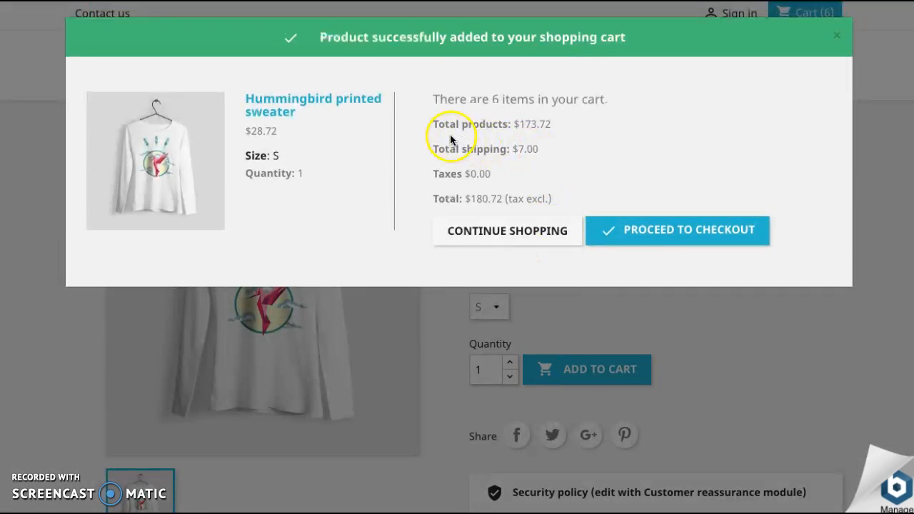
Go to the shopping cart and apply the promo code OutdoorsOhYeah.
left_click(605, 229)
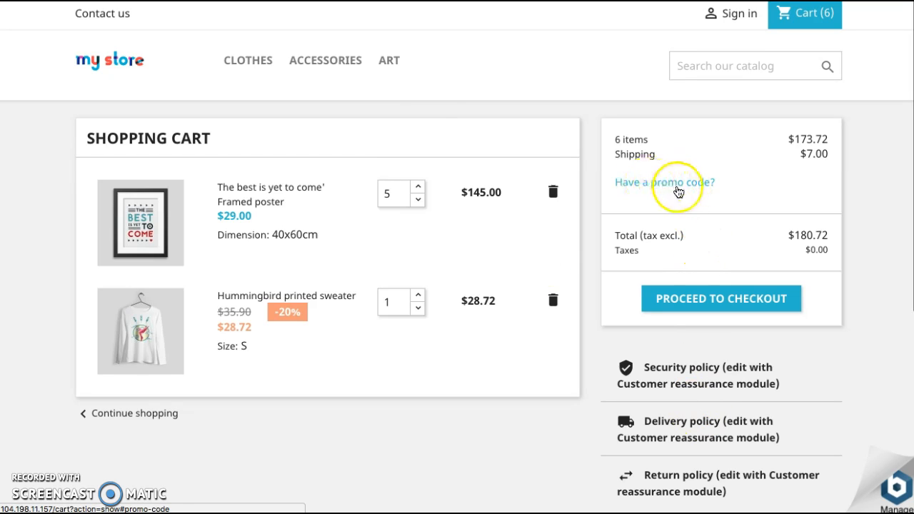
left_click(681, 187)
left_click(655, 247)
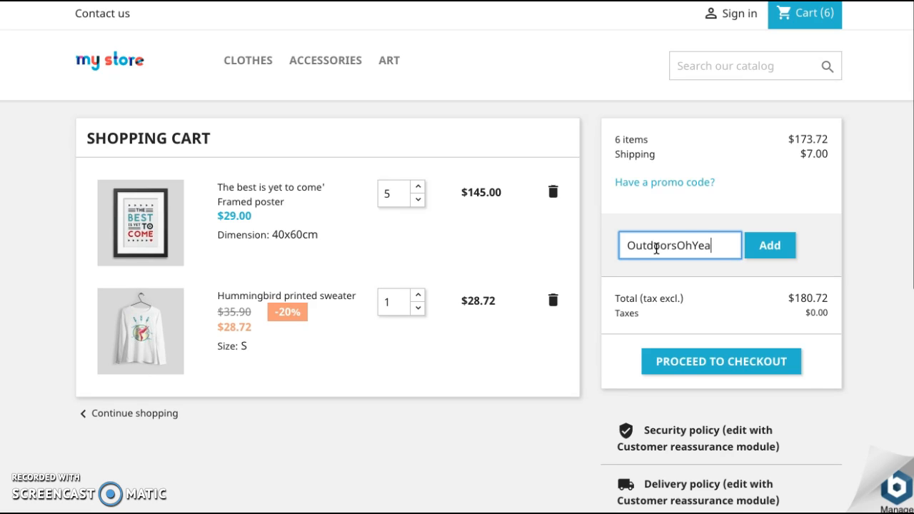
left_click(777, 247)
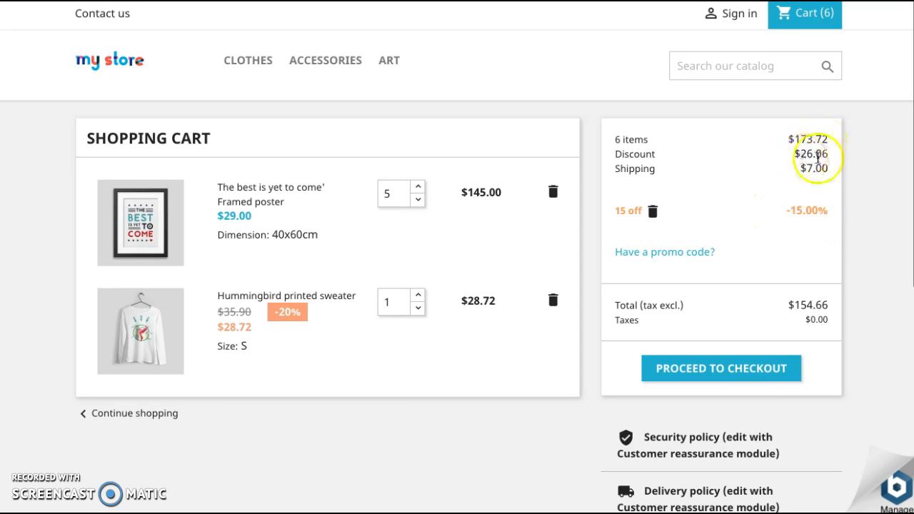
Proceed to checkout and review the personal information form and the order summary.
left_click(711, 369)
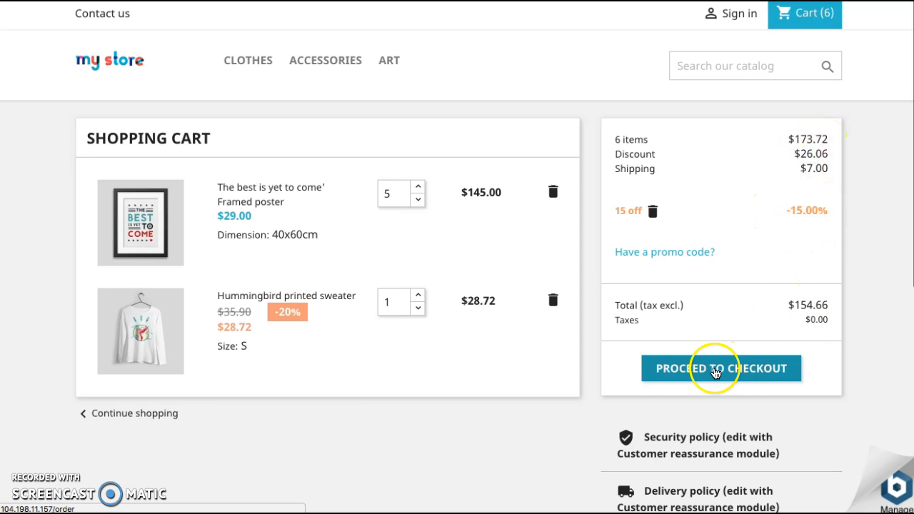
scroll(416, 297, "down", 3)
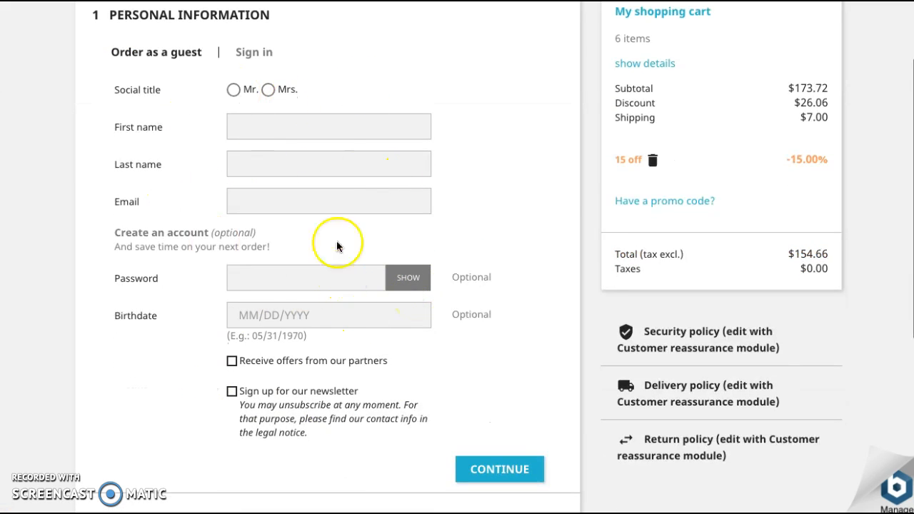
scroll(335, 285, "down", 1)
scroll(335, 285, "down", 5)
scroll(334, 286, "up", 7)
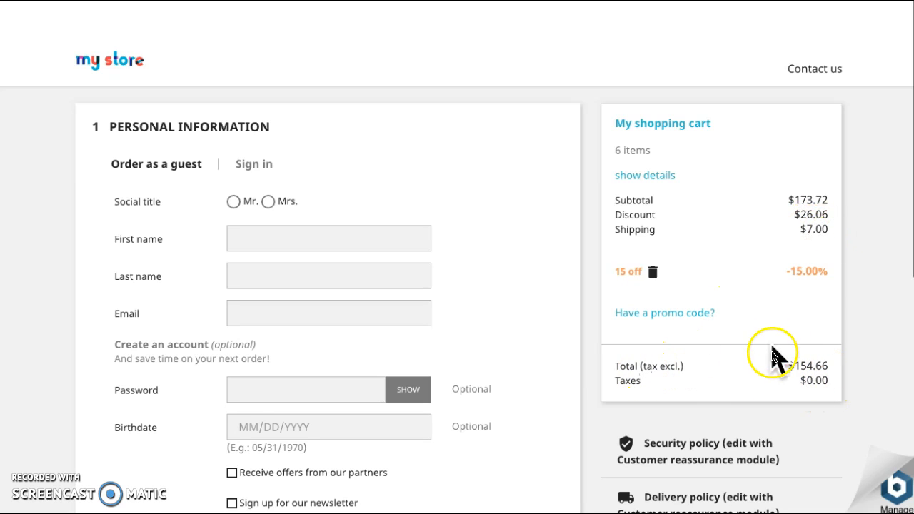
scroll(686, 199, "up", 2)
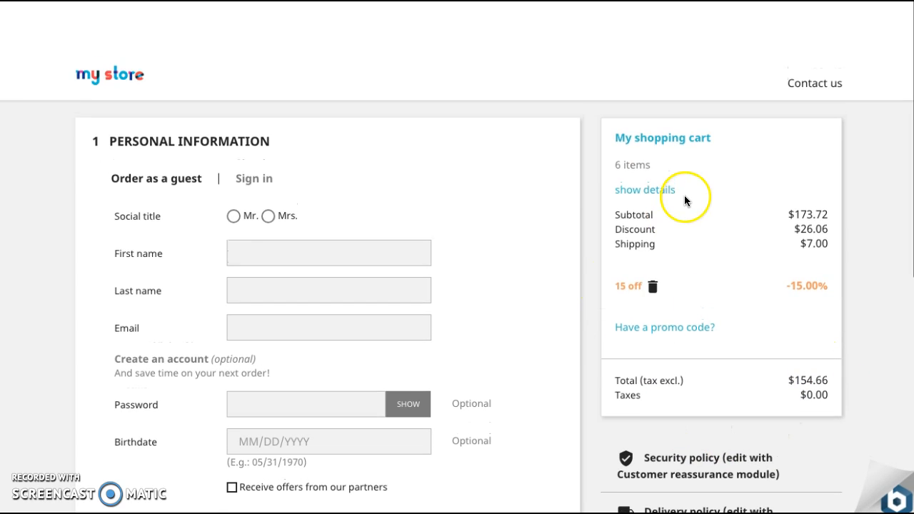